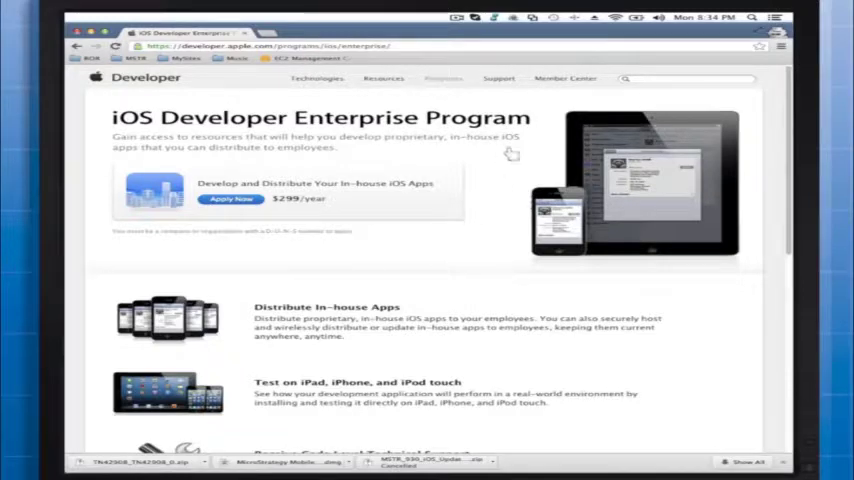
# - Open the iOS Provisioning Portal welcome page from the developer Member Center
pyautogui.click(553, 78)
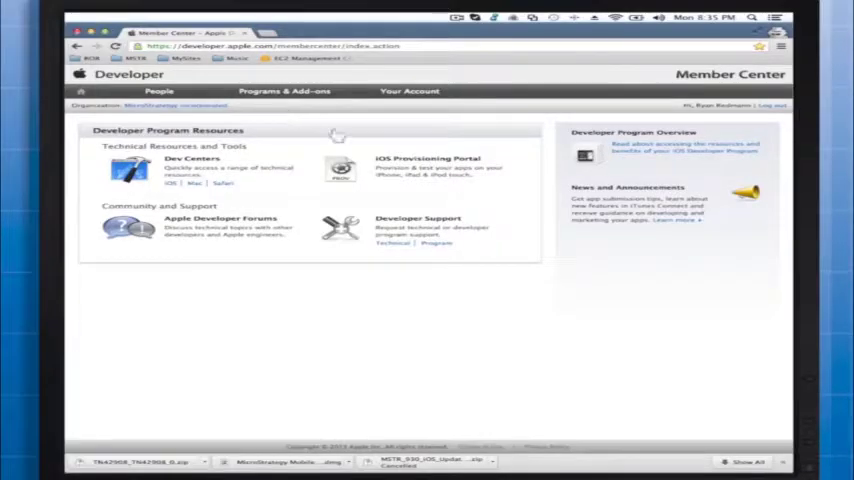
pyautogui.click(427, 158)
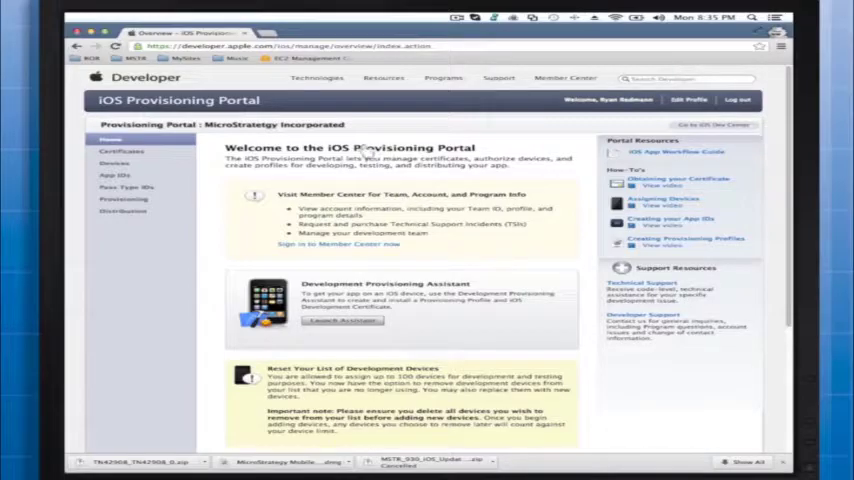
pyautogui.moveTo(328, 147); pyautogui.dragTo(476, 147)
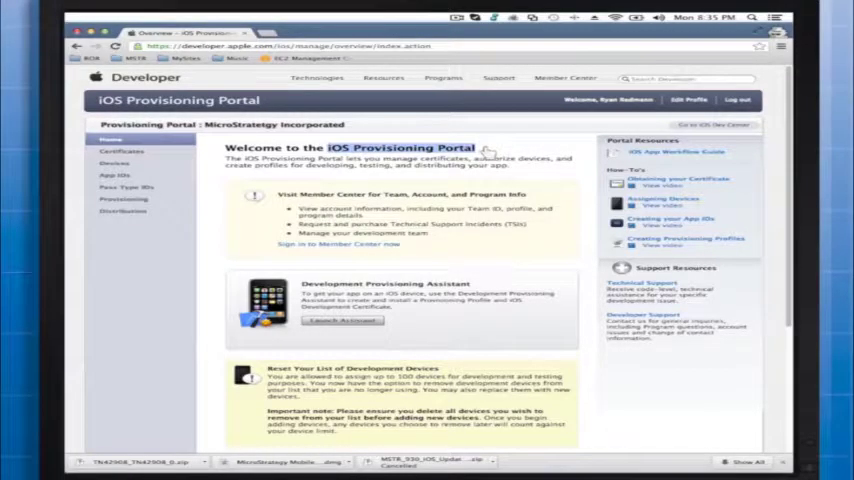
pyautogui.click(488, 150)
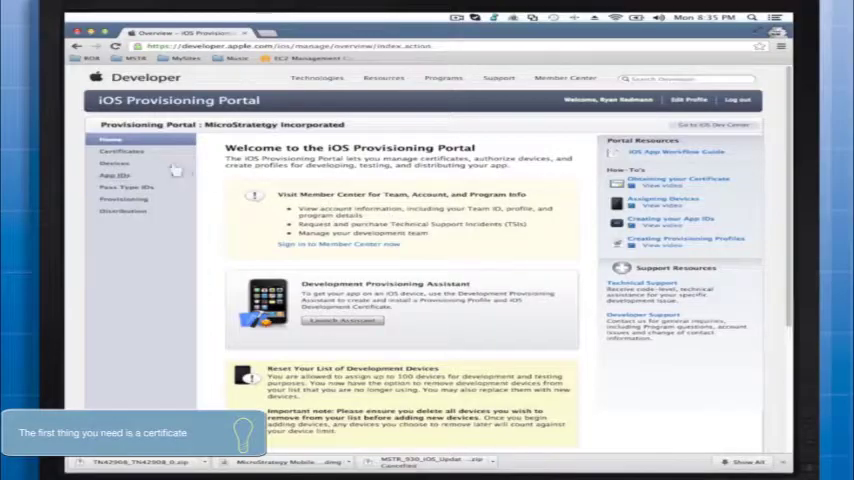
# - Download the distribution certificate expiring March 13, 2016 from the Certificates list
pyautogui.click(122, 151)
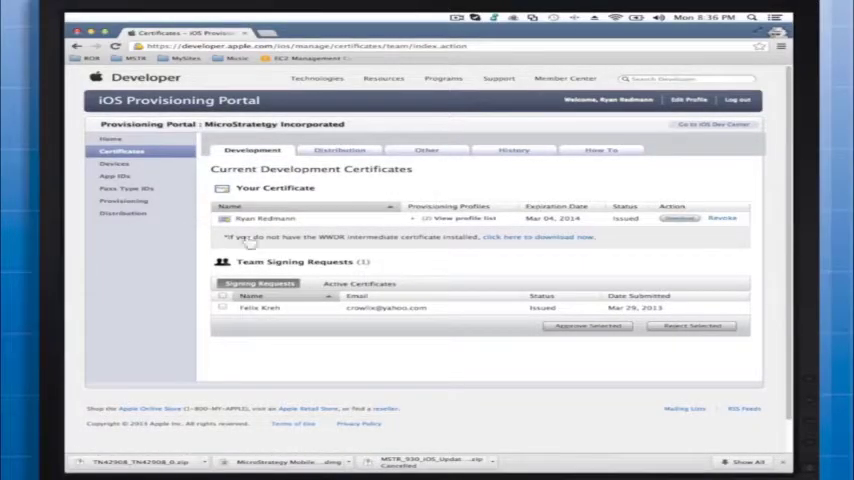
pyautogui.click(338, 150)
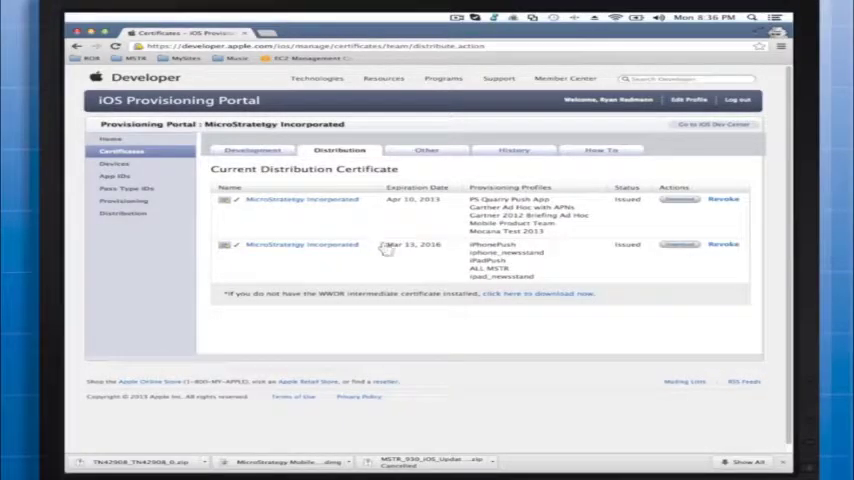
pyautogui.click(679, 245)
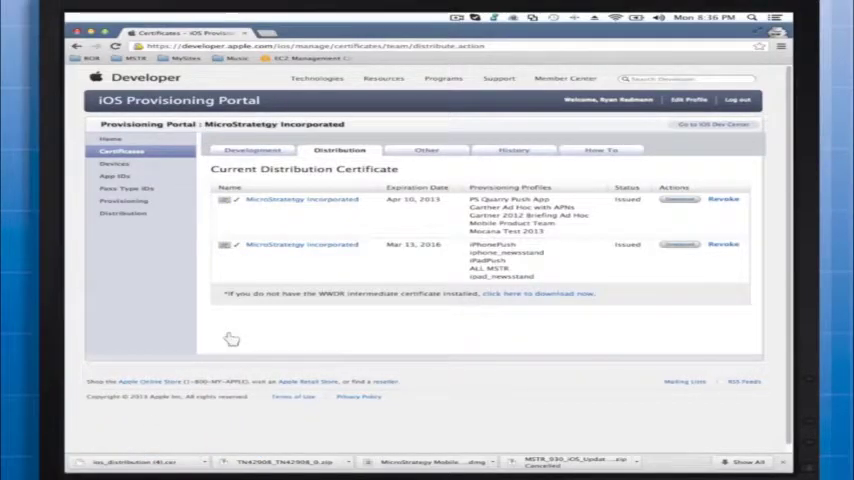
# - Launch Keychain Access and inspect the iPhone Distribution certificate's private key
pyautogui.press('super+space')
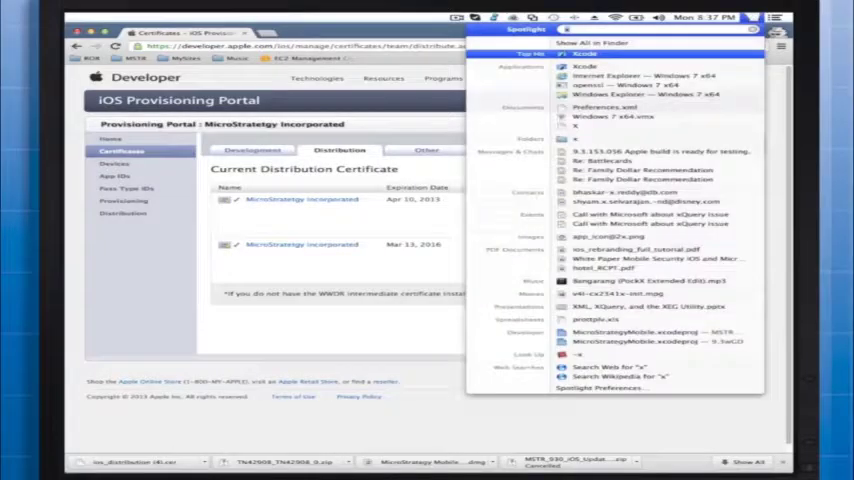
pyautogui.write('key')
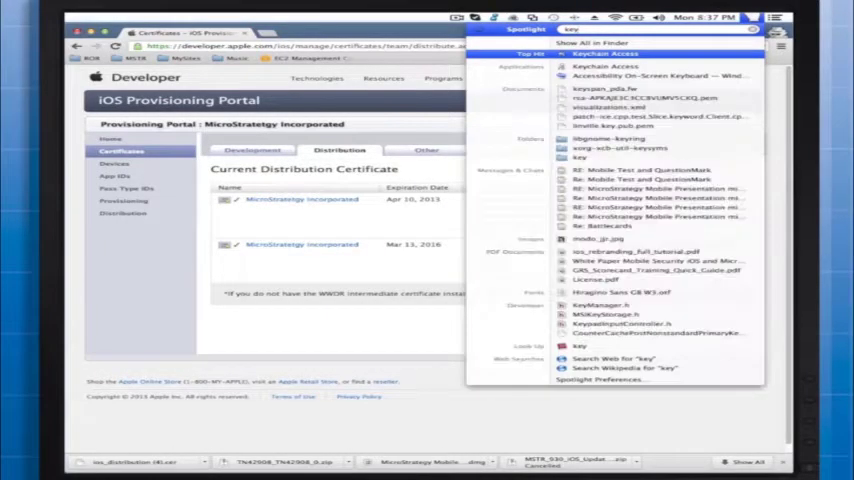
pyautogui.press('Return')
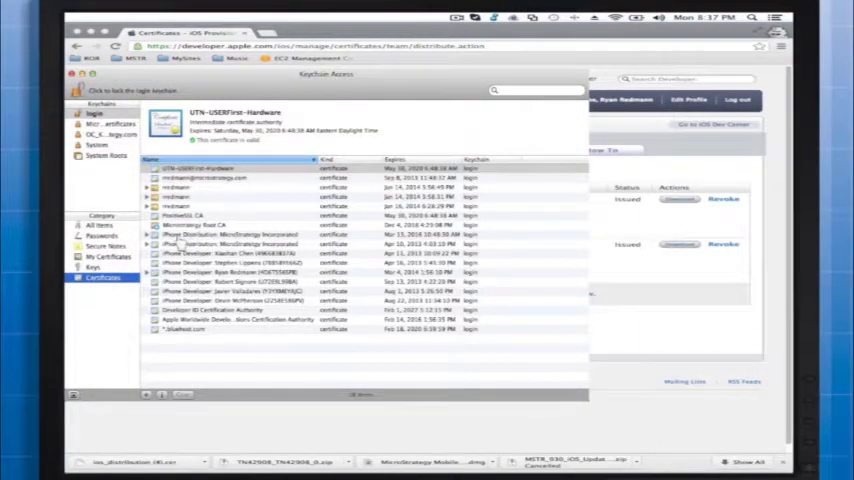
pyautogui.click(200, 244)
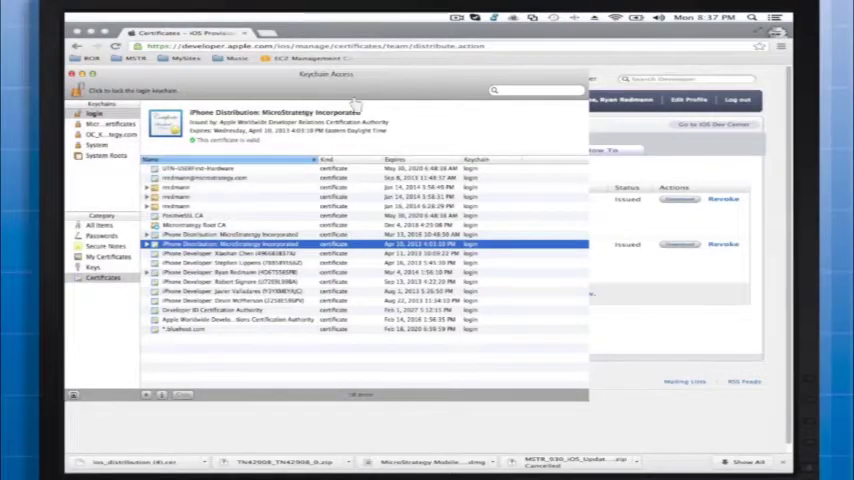
pyautogui.click(152, 234)
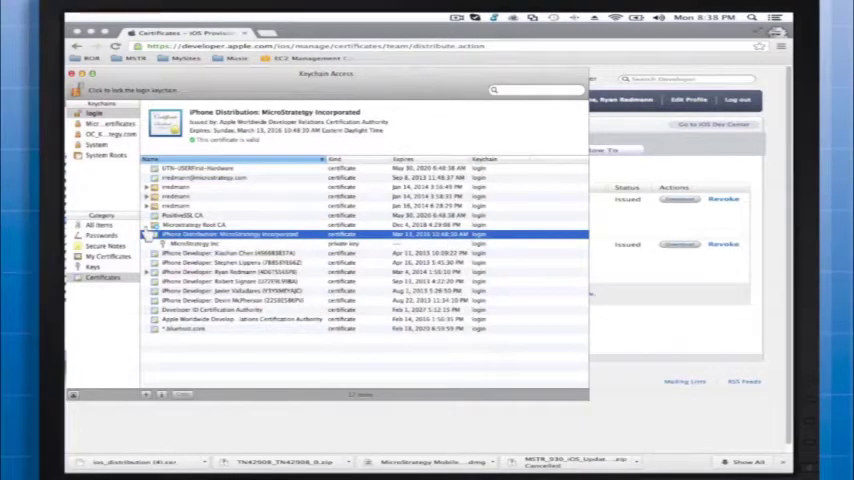
pyautogui.click(190, 243)
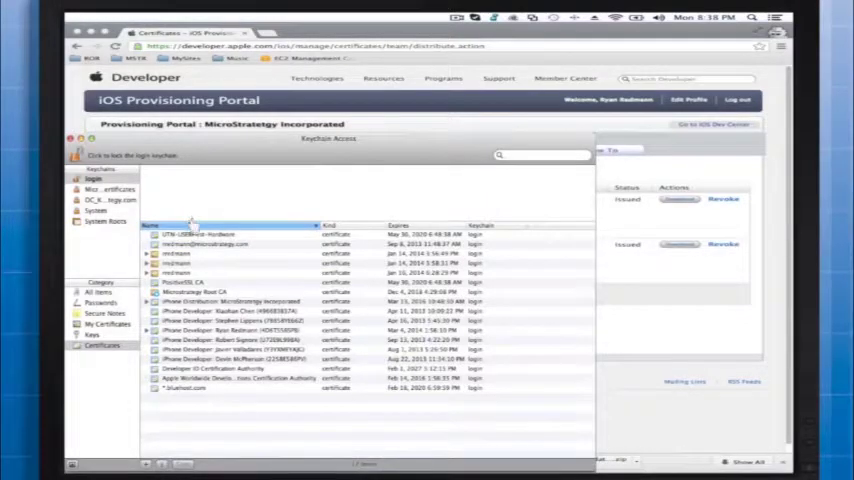
# - Confirm the MicroStrategy Inc key under Keys pairs with the certificate, then return to the portal
pyautogui.click(97, 335)
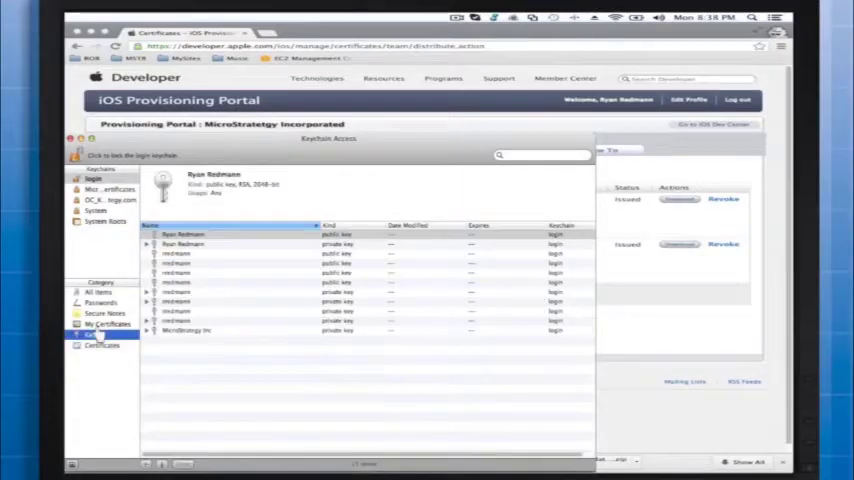
pyautogui.click(180, 330)
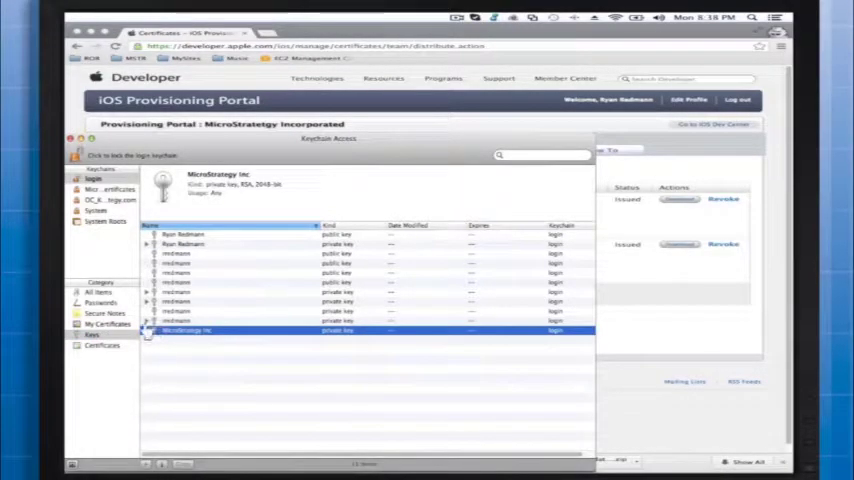
pyautogui.click(147, 331)
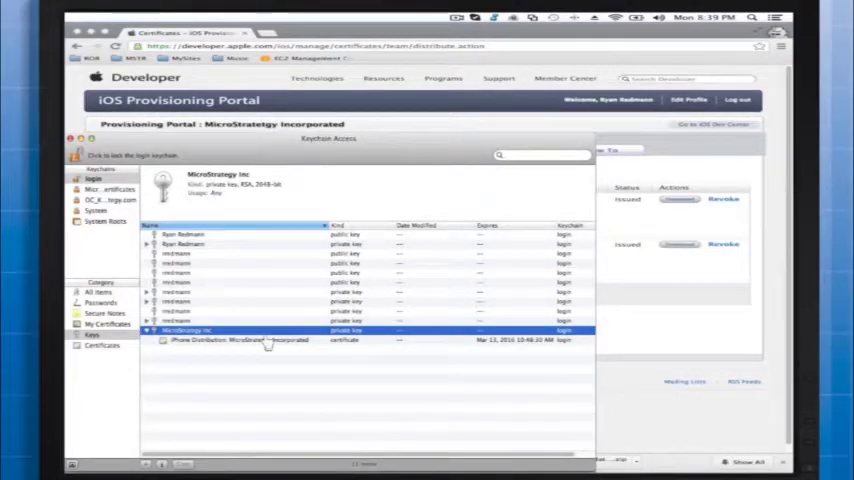
pyautogui.click(148, 331)
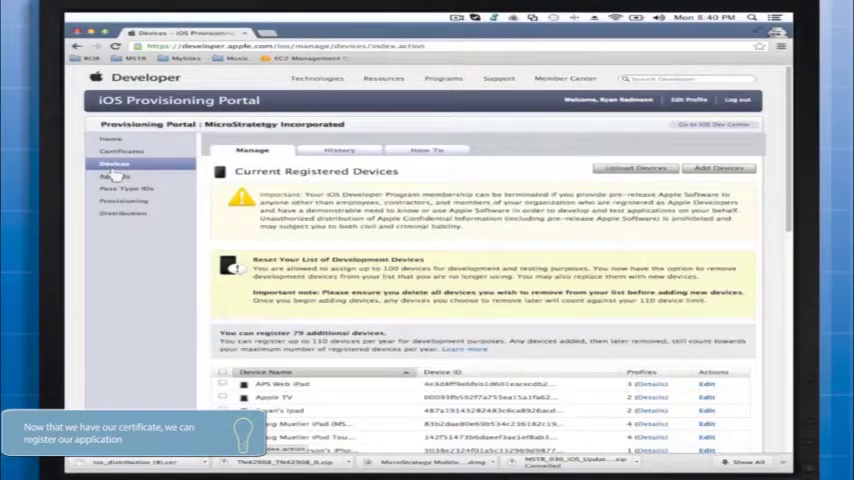
pyautogui.click(115, 177)
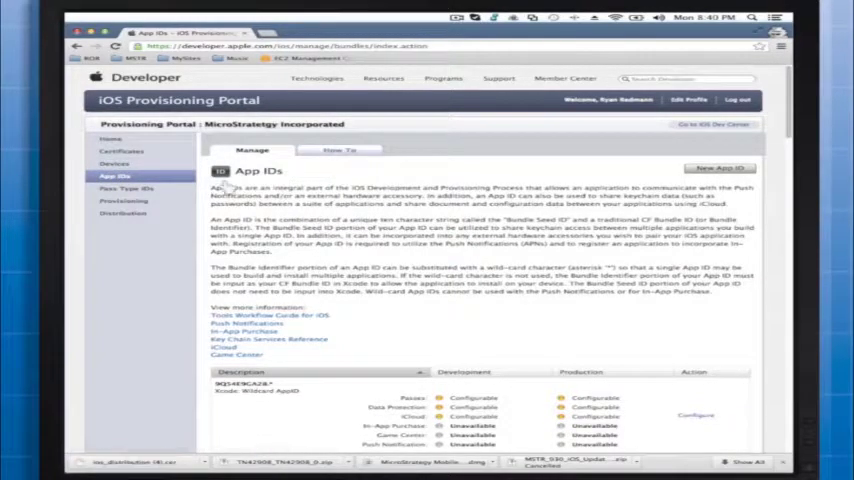
# - Start a new App ID described 'My Example Application' using the Team ID prefix
pyautogui.click(718, 168)
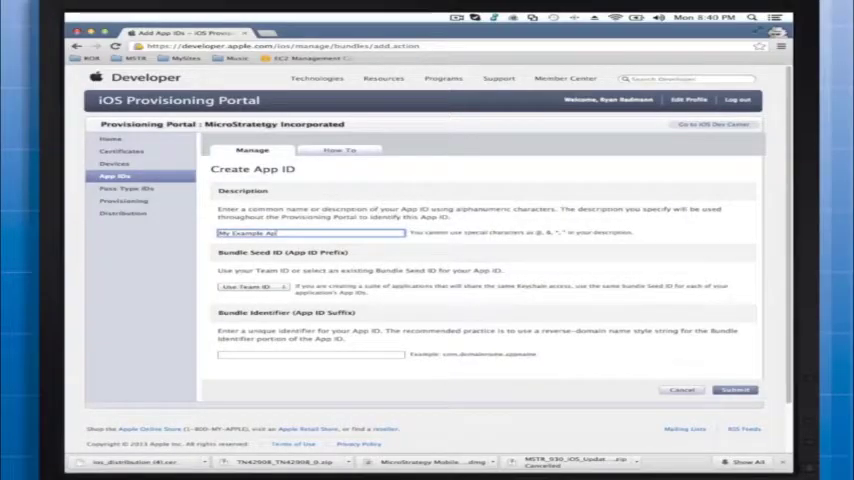
pyautogui.write('Application')
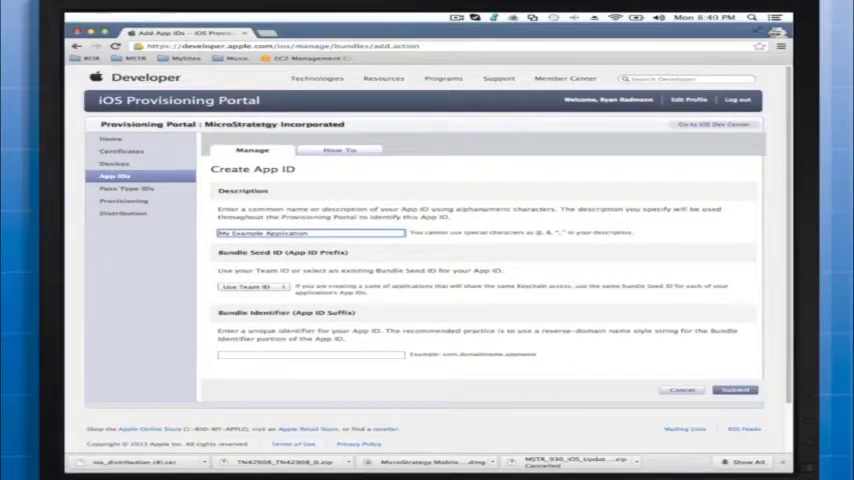
pyautogui.click(281, 287)
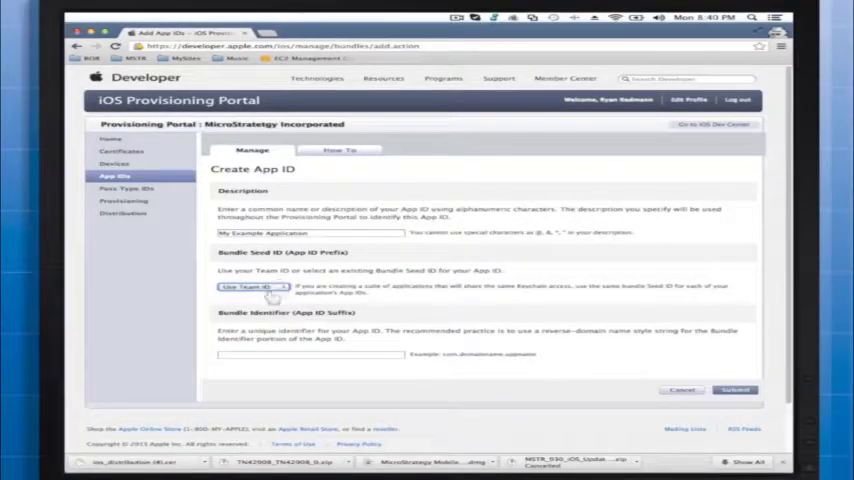
pyautogui.click(255, 354)
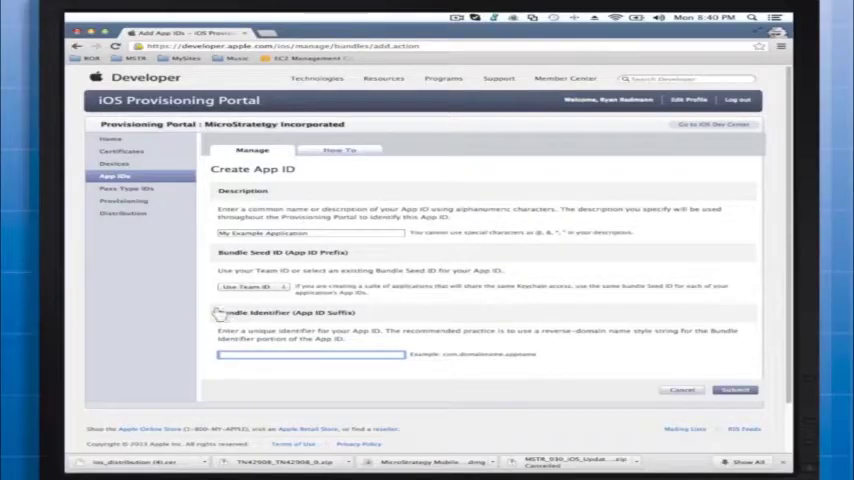
pyautogui.moveTo(218, 312); pyautogui.dragTo(366, 314)
pyautogui.click(368, 313)
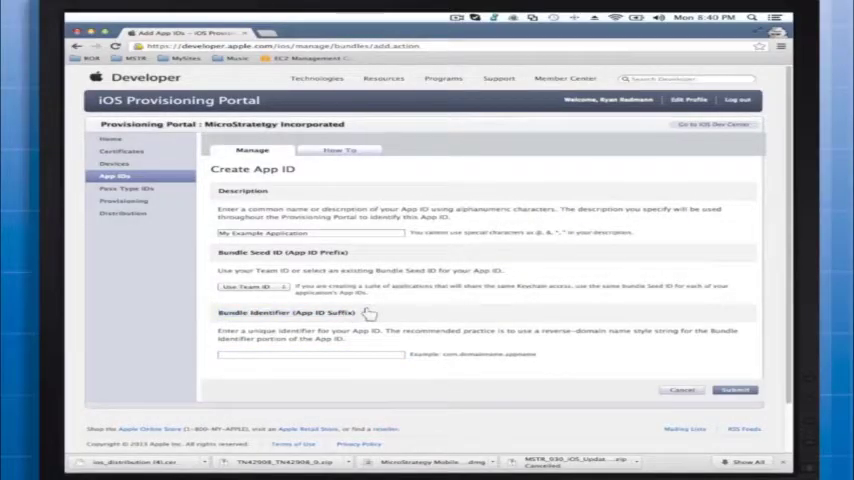
pyautogui.click(307, 356)
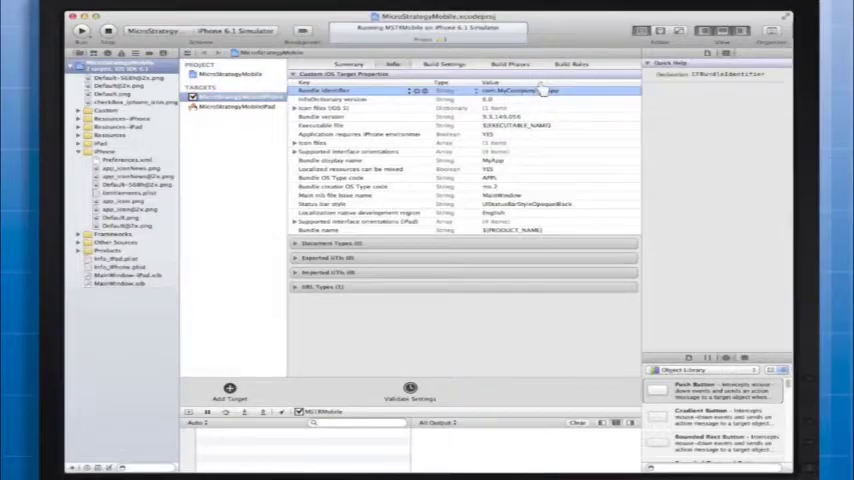
pyautogui.click(543, 91)
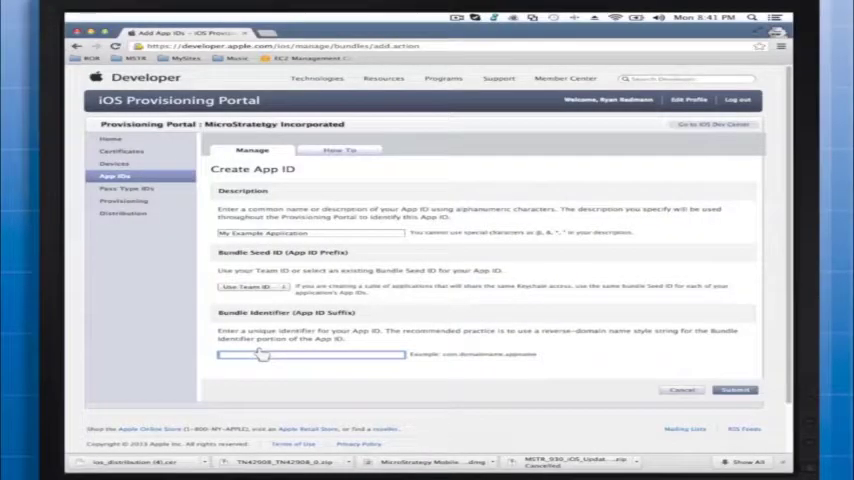
# - Enter bundle identifier com.microstrategy.* and submit the new App ID
pyautogui.write('com.MyCompany.MyApp')
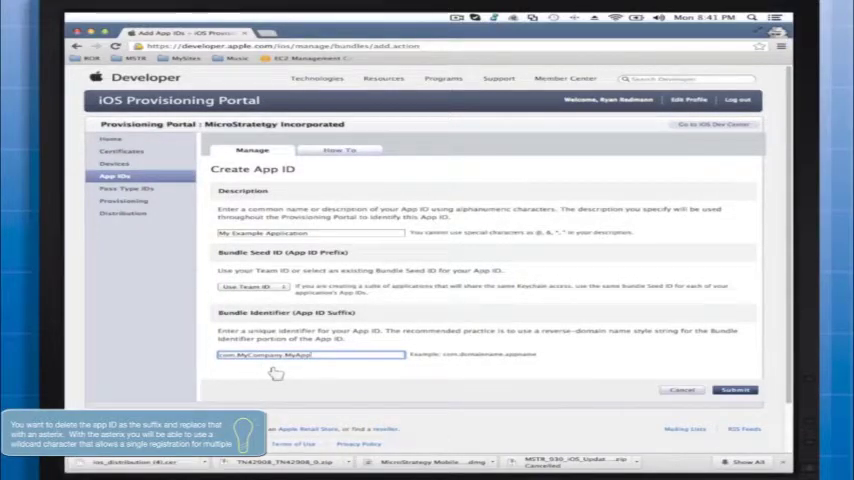
pyautogui.write('com.microstrategy.*')
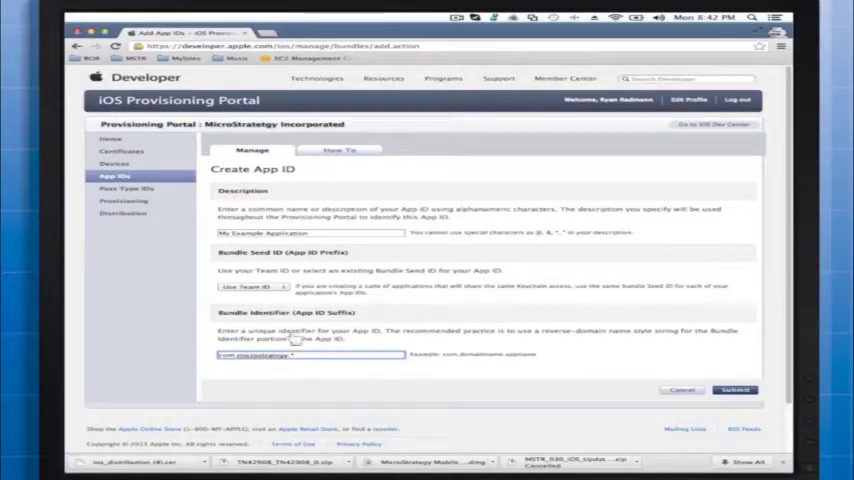
pyautogui.doubleClick(232, 355)
pyautogui.press('Return')
pyautogui.scroll(-5, 351, 332)
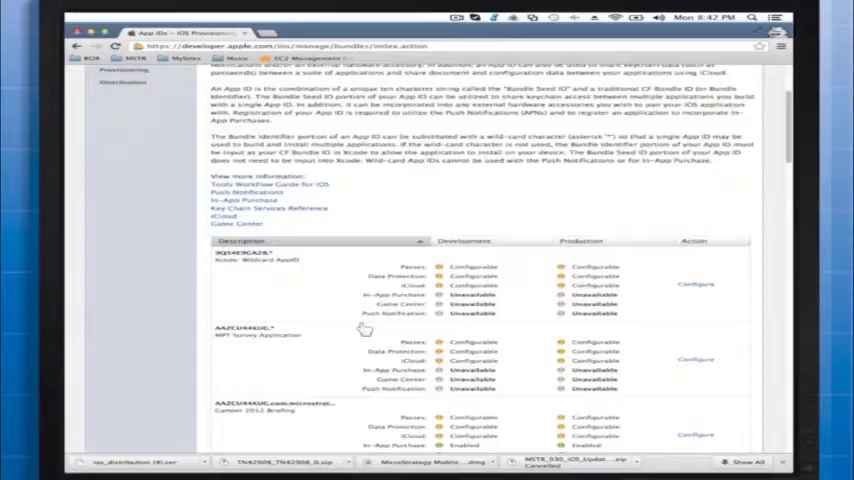
pyautogui.scroll(-2, 351, 332)
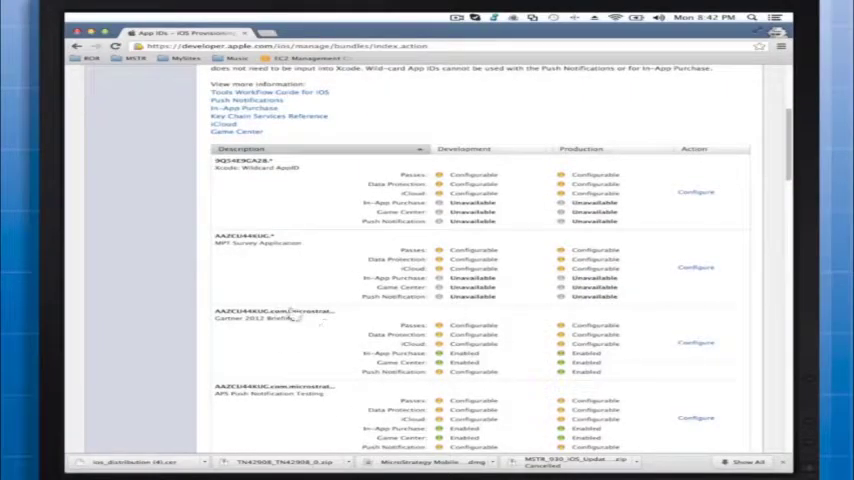
pyautogui.scroll(8, 290, 340)
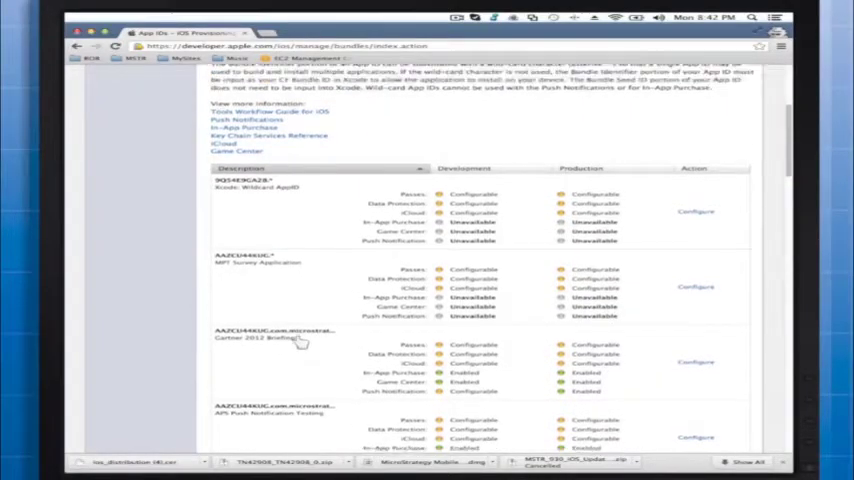
# - Show the Distribution Provisioning Profiles list under Provisioning
pyautogui.click(123, 199)
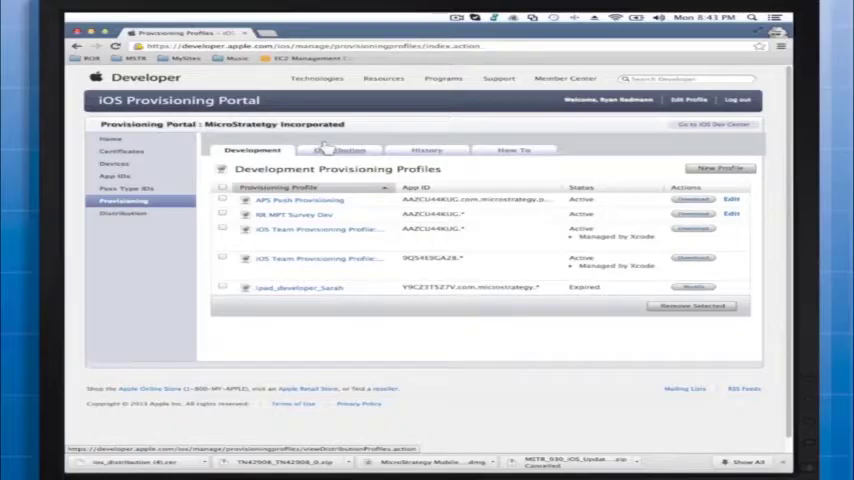
pyautogui.click(322, 148)
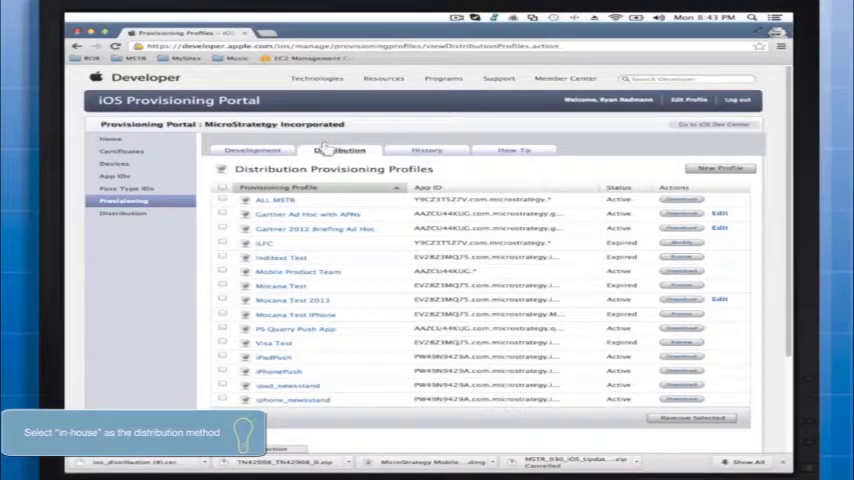
# - Create in-house profile 'example profile' with the MicroStrategy certificate and ALL MSTR App ID
pyautogui.click(712, 168)
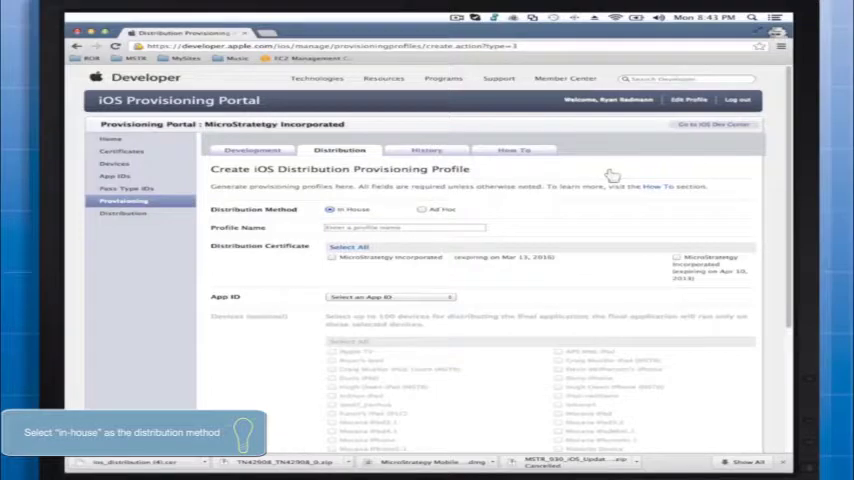
pyautogui.click(405, 227)
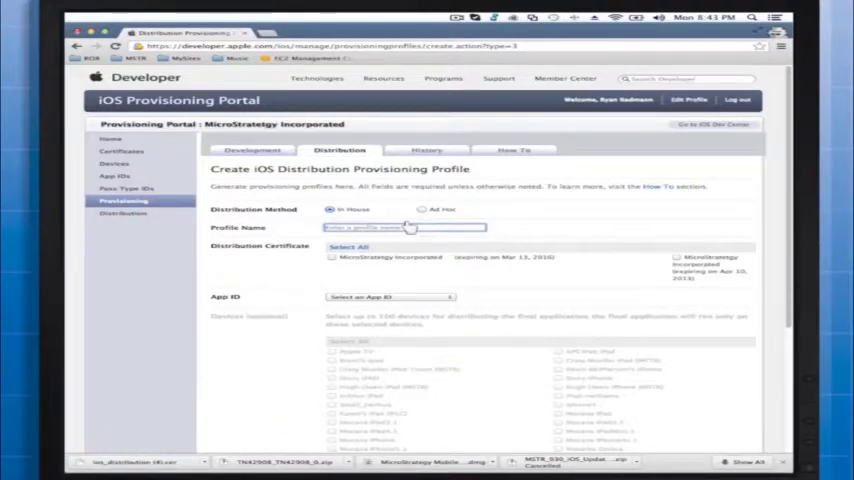
pyautogui.write('Mi')
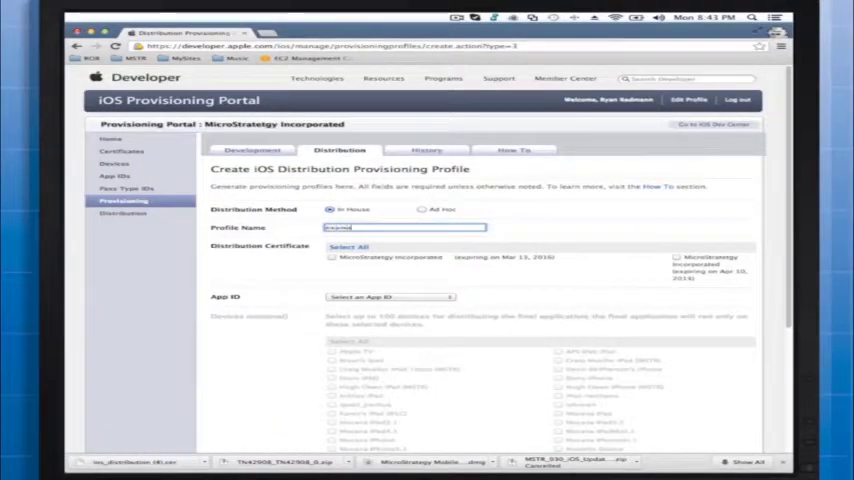
pyautogui.write('le')
pyautogui.write('file')
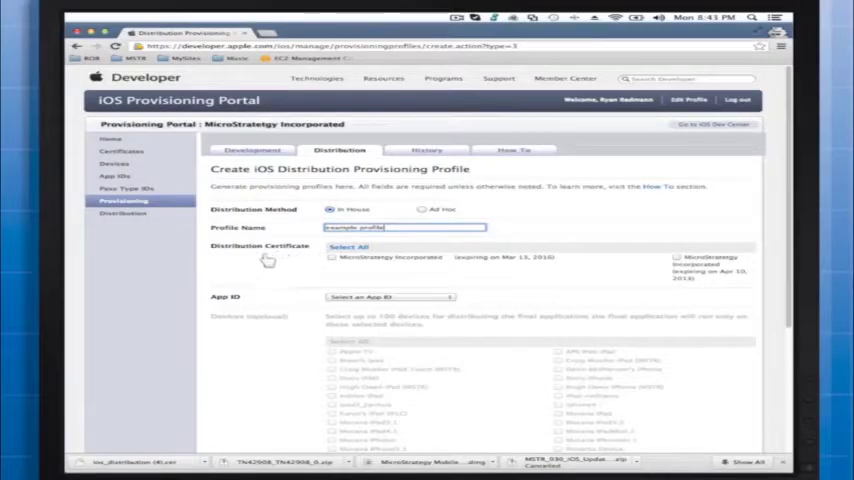
pyautogui.scroll(-1, 299, 274)
pyautogui.click(337, 268)
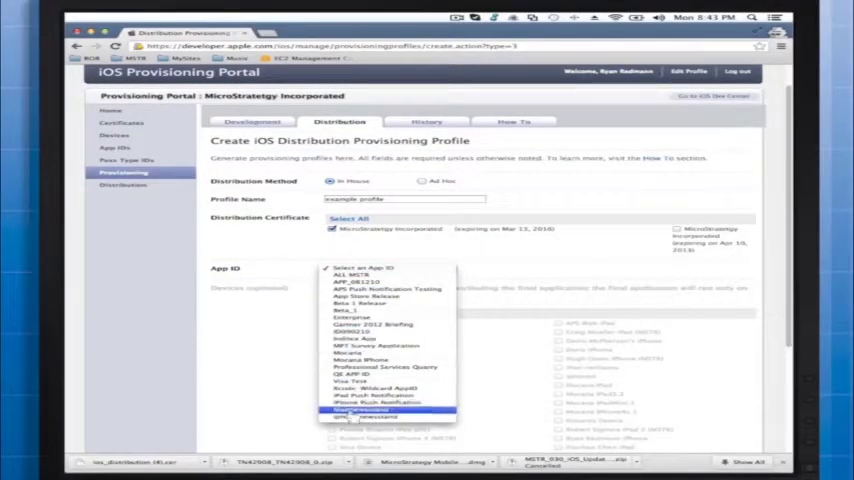
pyautogui.click(388, 275)
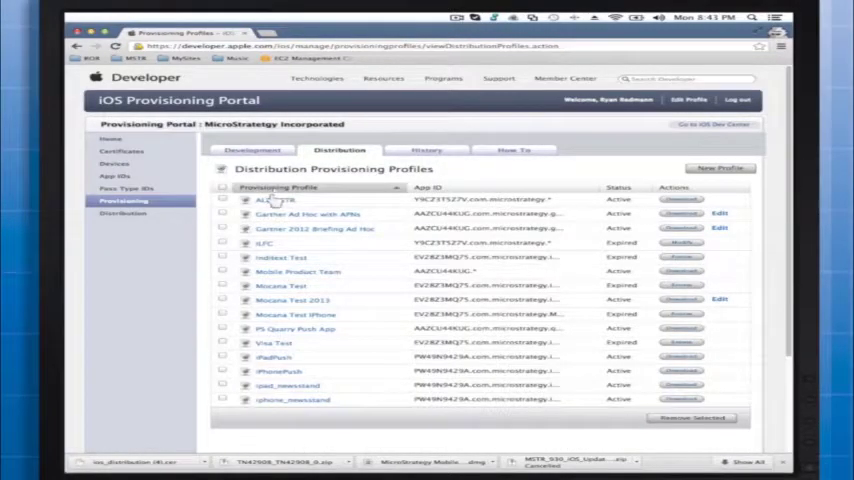
# - Download the ALL MSTR profile and open the .mobileprovision file to install it in Xcode
pyautogui.click(681, 200)
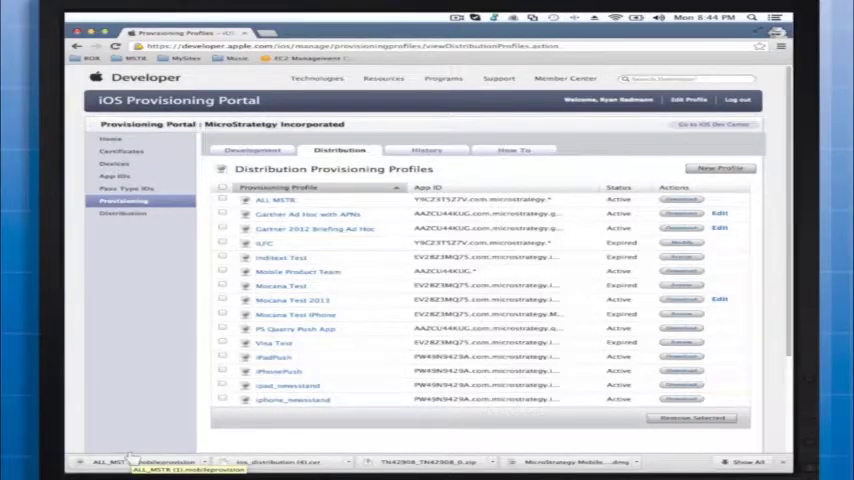
pyautogui.click(130, 456)
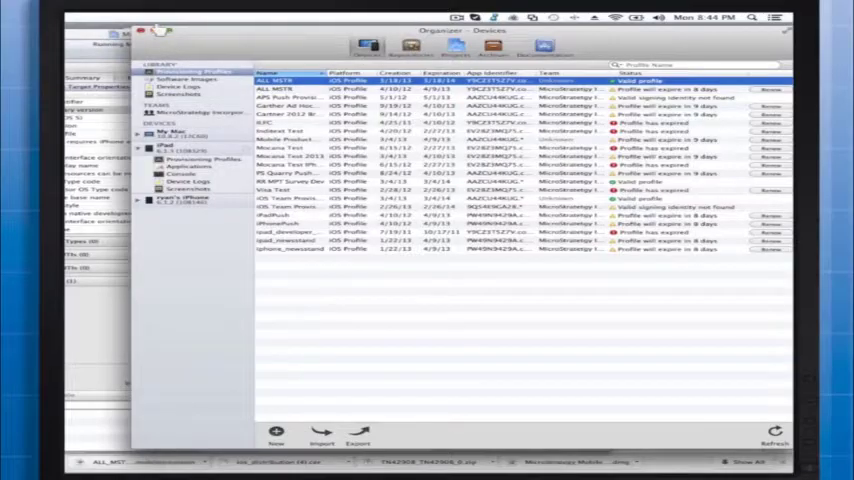
# - Close the Xcode Organizer window showing the installed profiles
pyautogui.click(141, 31)
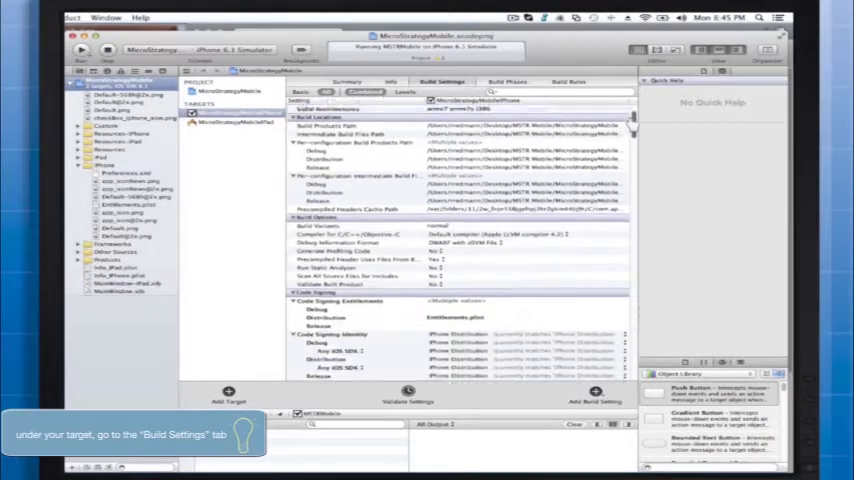
pyautogui.moveTo(633, 120); pyautogui.dragTo(633, 145)
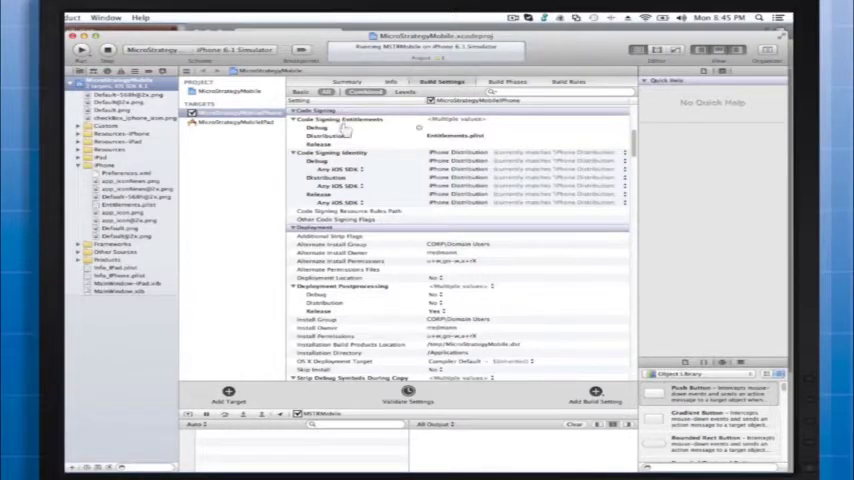
# - Set the iPhone target's Code Signing Identity to iPhone Distribution: MicroStrategy Incorporated
pyautogui.click(622, 152)
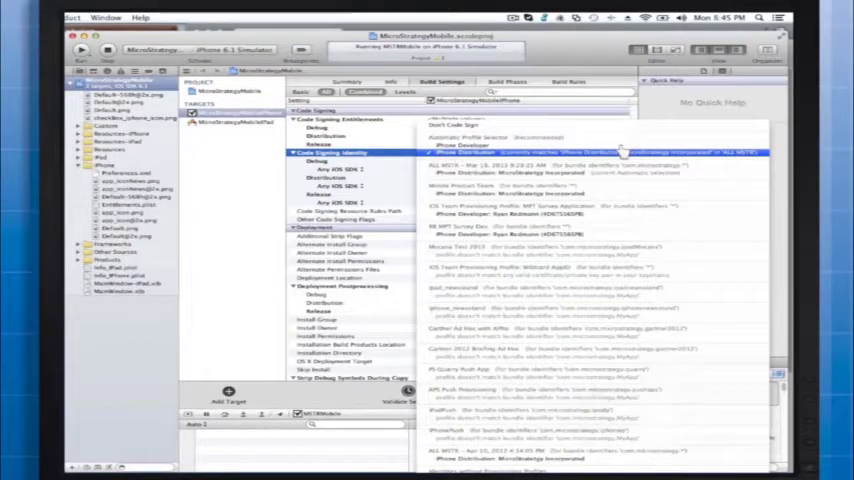
pyautogui.click(622, 152)
pyautogui.click(150, 49)
pyautogui.moveTo(176, 49)
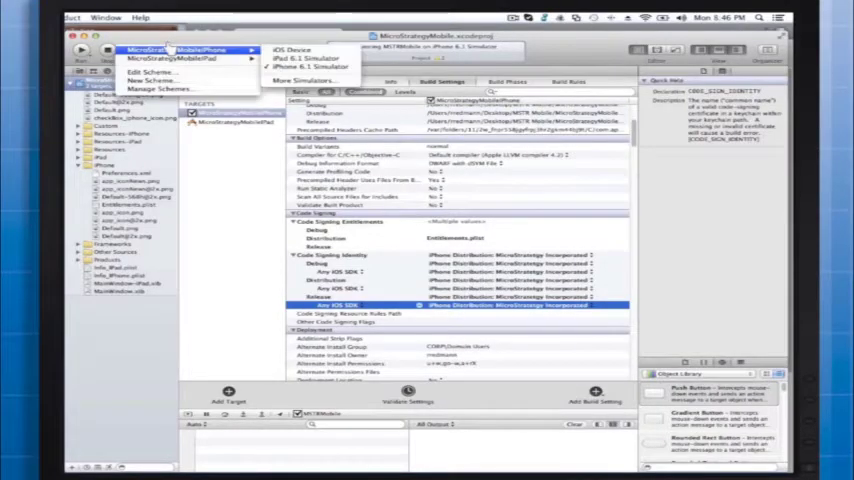
# - Switch the MicroStrategyMobileiPhone destination from the iPhone 6.1 Simulator to iOS Device
pyautogui.click(295, 50)
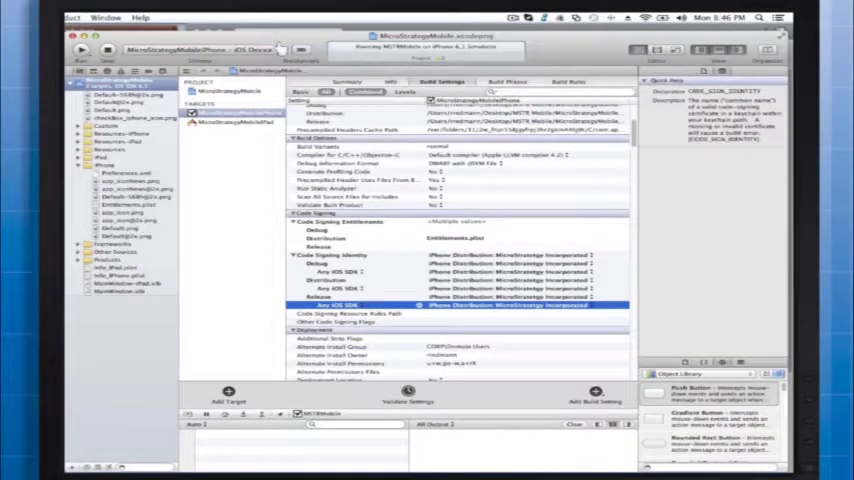
pyautogui.click(172, 49)
pyautogui.moveTo(176, 49)
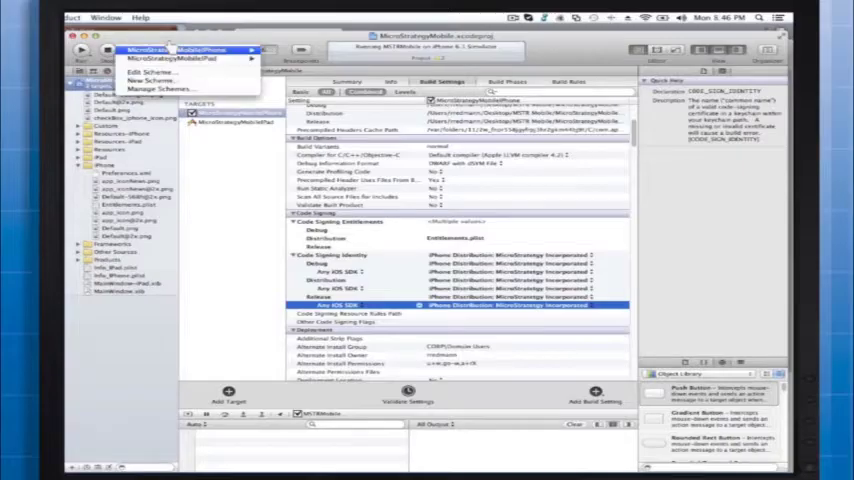
pyautogui.click(343, 57)
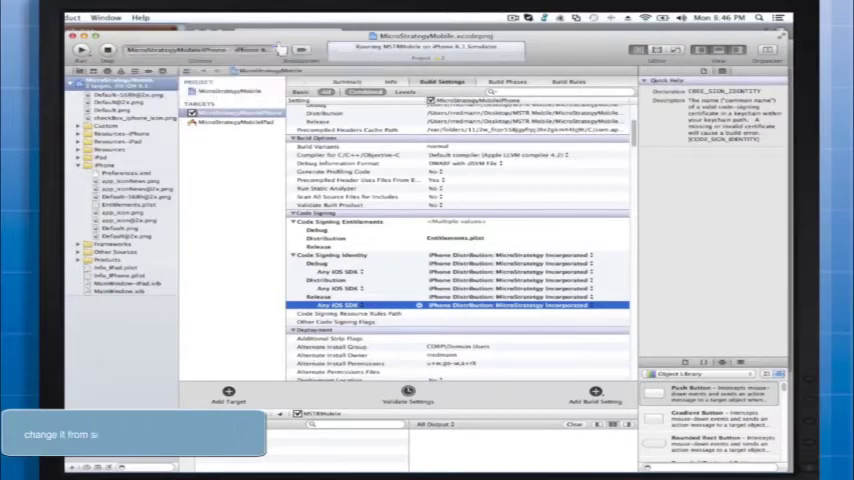
pyautogui.click(172, 49)
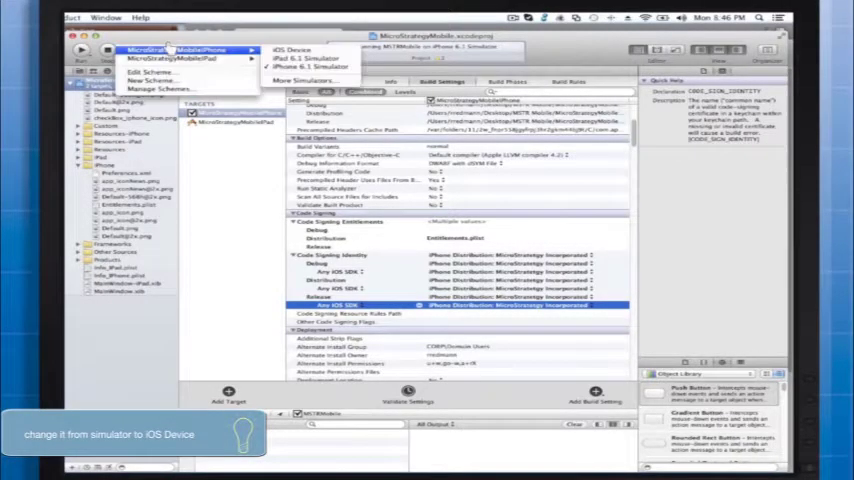
pyautogui.click(300, 52)
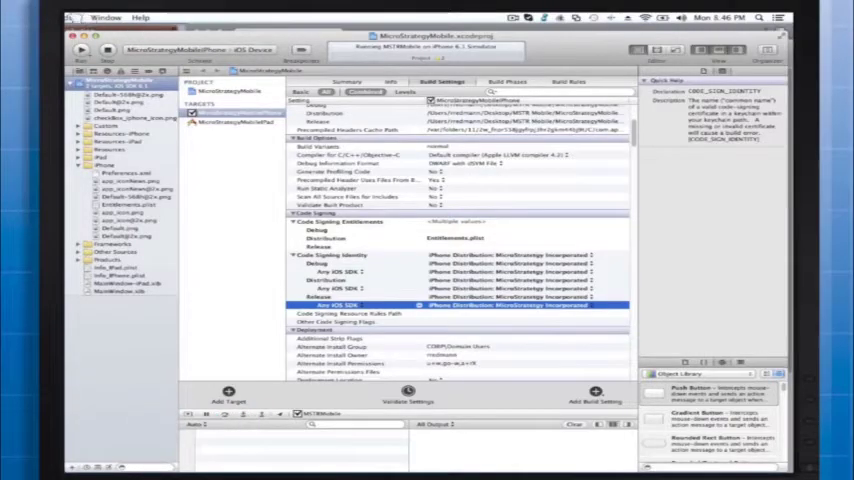
pyautogui.click(73, 17)
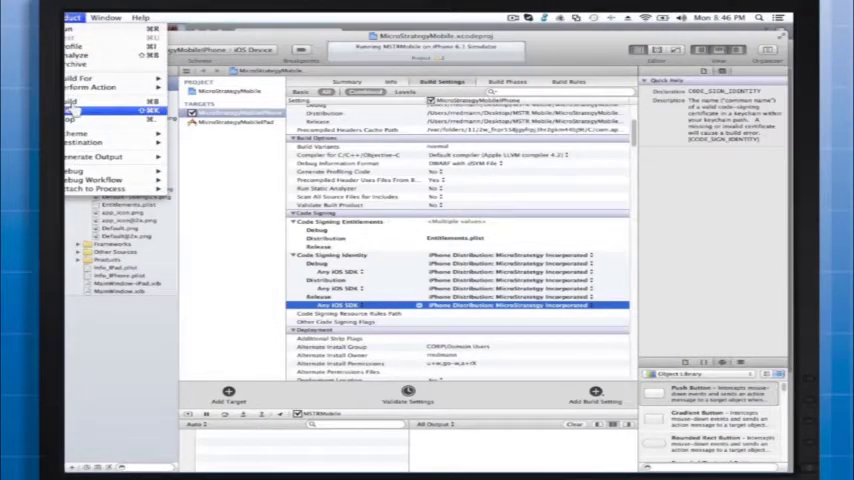
# - Clean, build and archive MicroStrategyMobileiPhone, creating the MyApp archive in Organizer
pyautogui.click(75, 118)
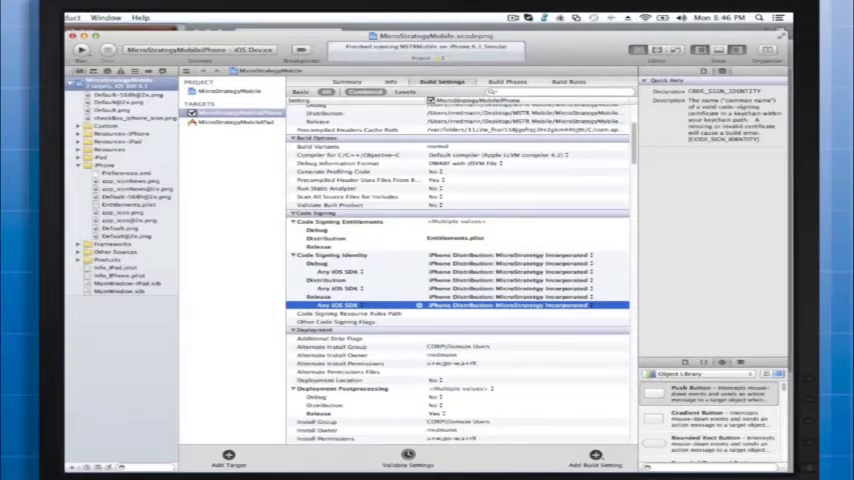
pyautogui.click(85, 70)
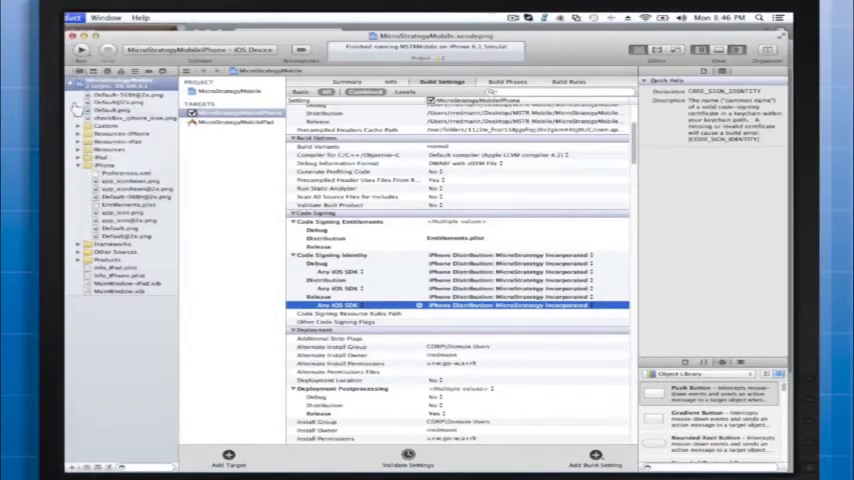
pyautogui.click(73, 18)
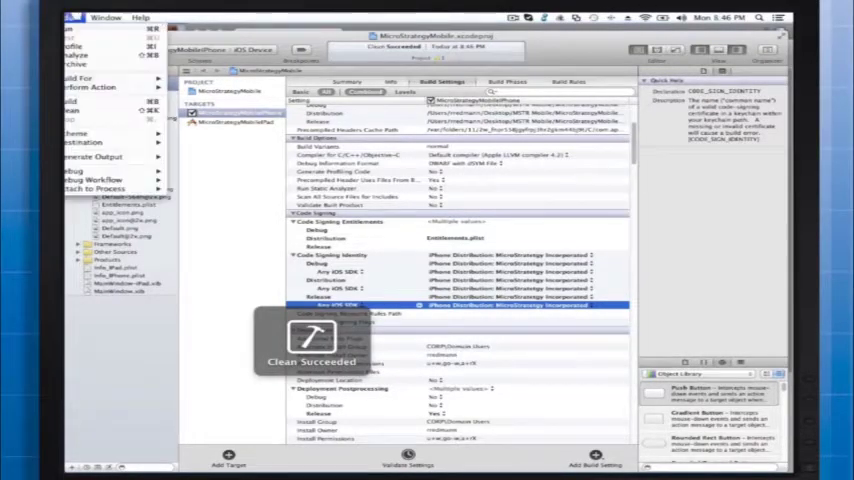
pyautogui.click(78, 68)
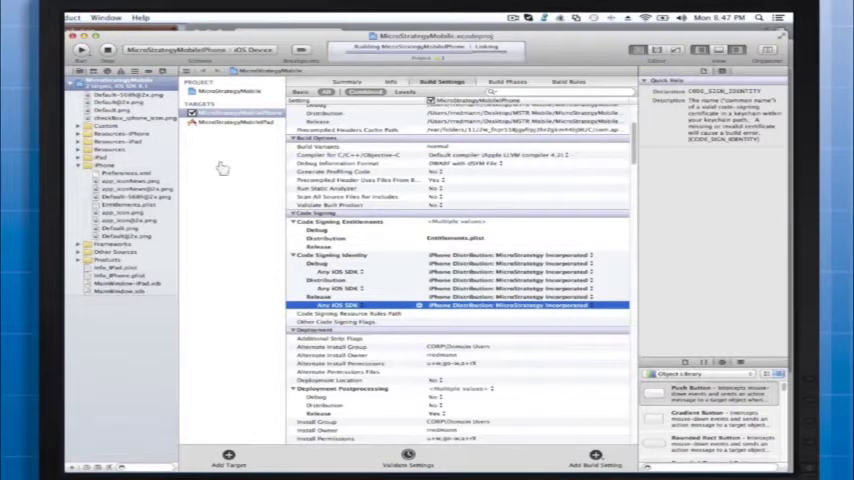
pyautogui.click(74, 17)
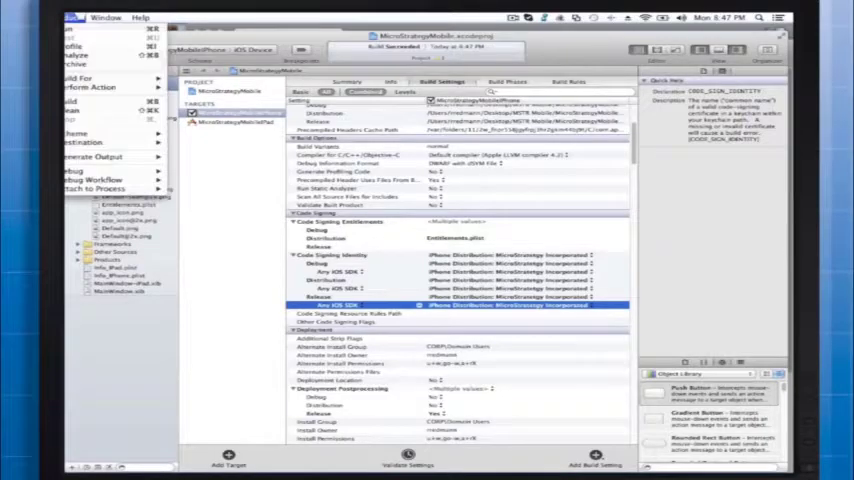
pyautogui.click(76, 44)
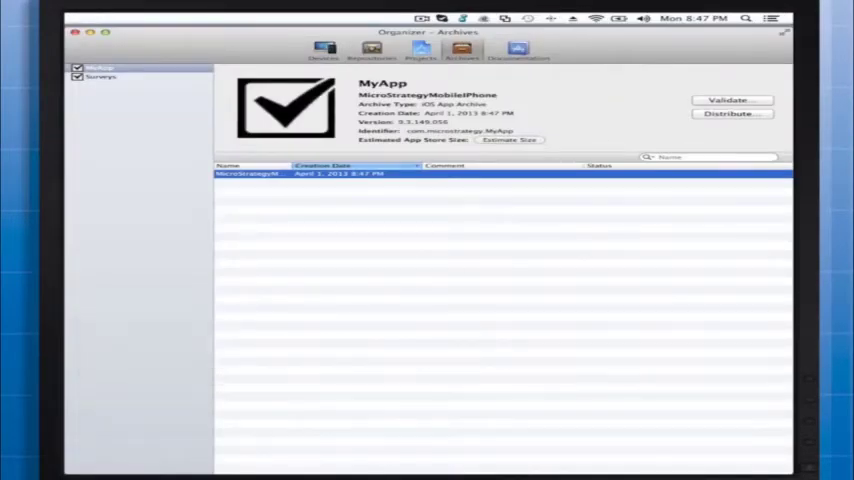
# - Distribute the MyApp archive using Save for Enterprise or Ad-Hoc Deployment
pyautogui.click(730, 113)
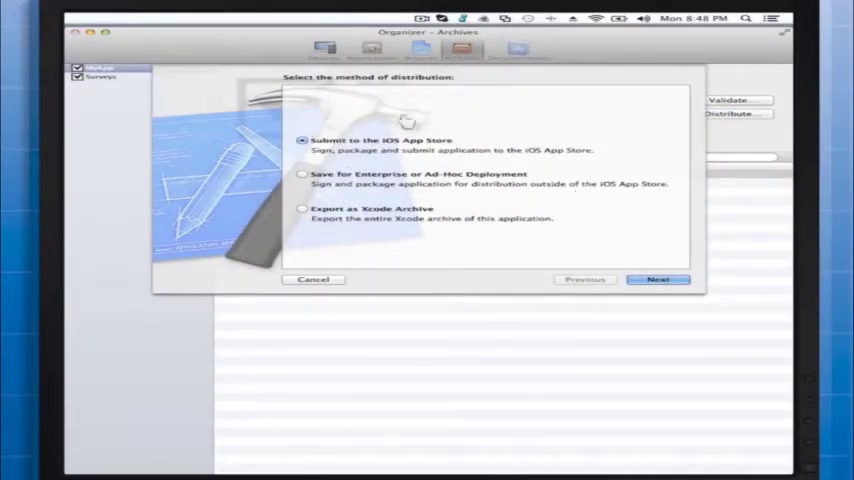
pyautogui.click(301, 174)
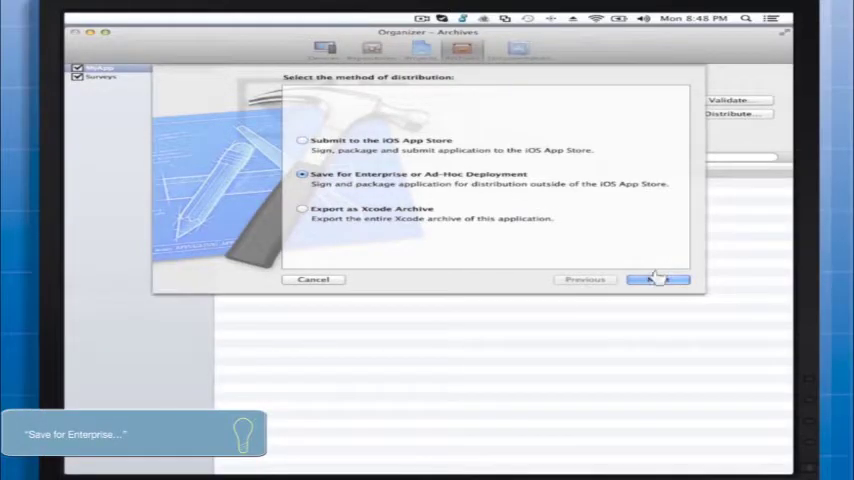
pyautogui.click(652, 279)
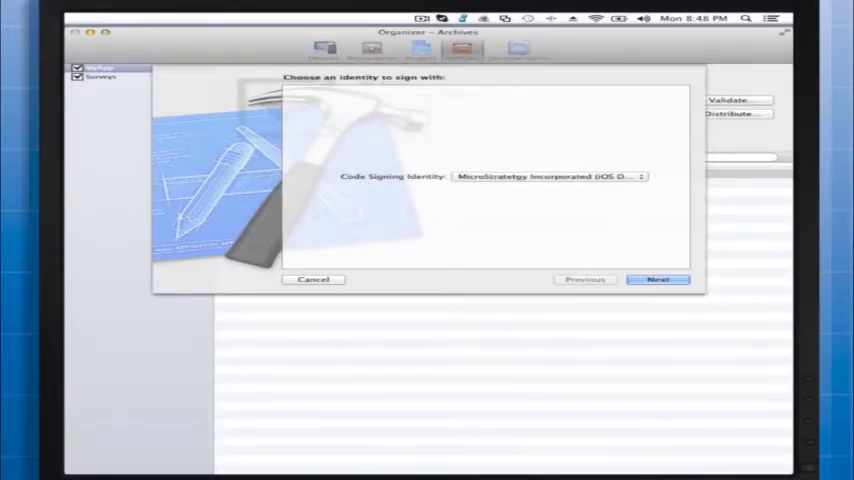
# - Sign with MicroStrategy Incorporated (iOS Distribution) and continue to saving as MSTRMobile
pyautogui.click(550, 176)
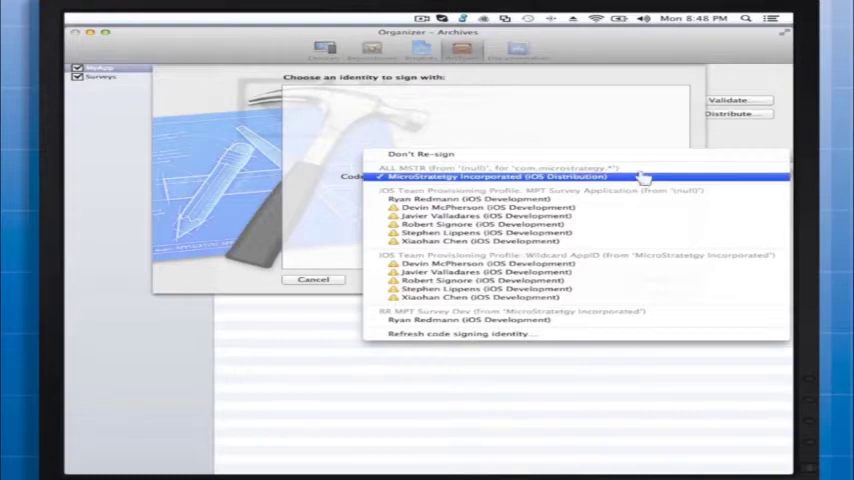
pyautogui.click(641, 177)
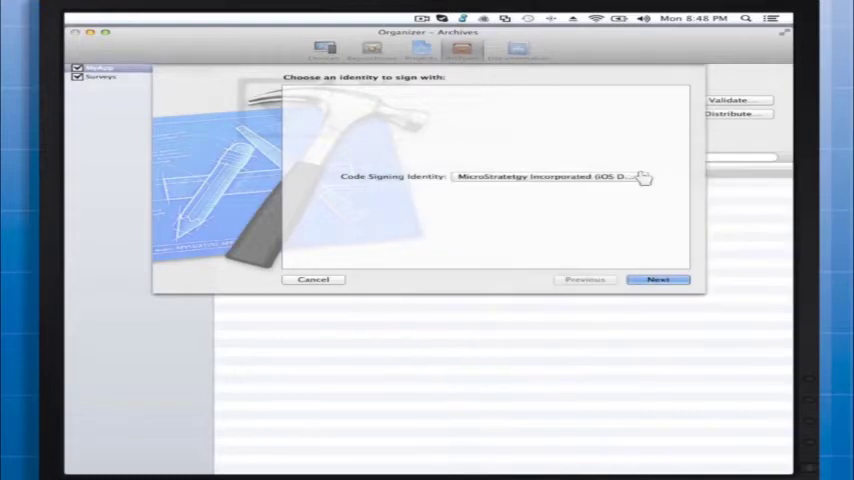
pyautogui.click(655, 279)
pyautogui.click(509, 95)
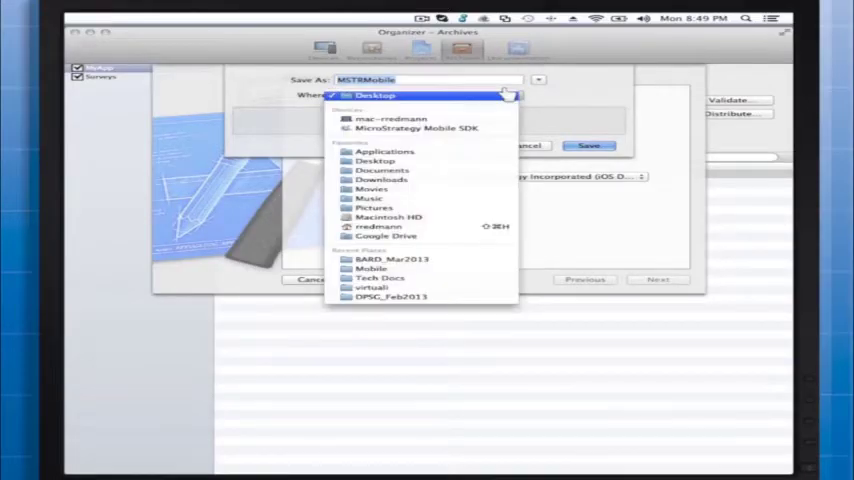
# - Keep Desktop as the destination and enable Save for Enterprise Distribution
pyautogui.click(453, 158)
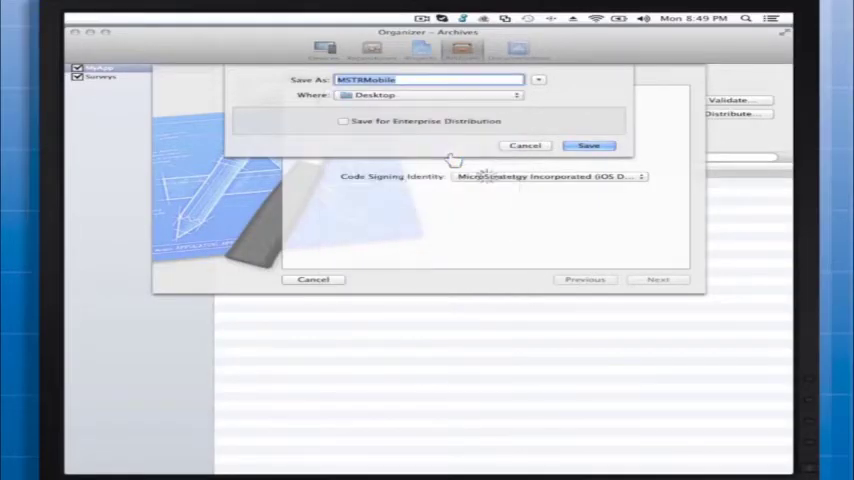
pyautogui.click(341, 120)
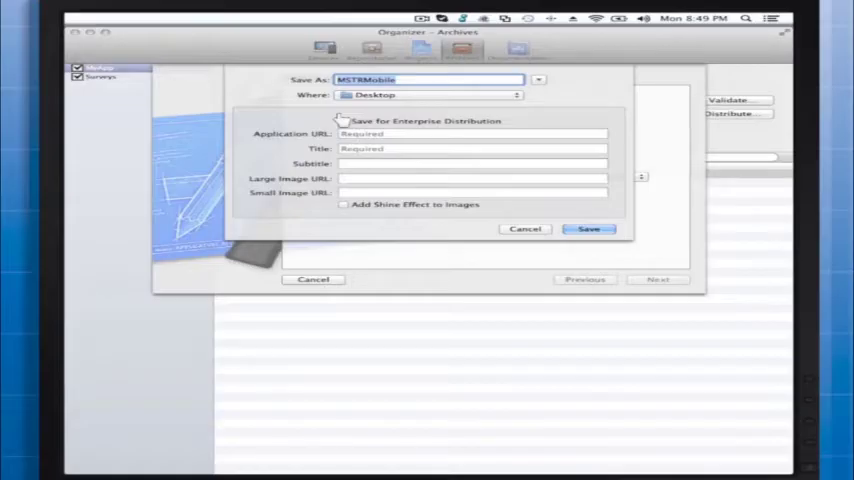
# - Enter Application URL fakeurl.com and Title 'My App', then save MSTRMobile to the Desktop
pyautogui.click(343, 120)
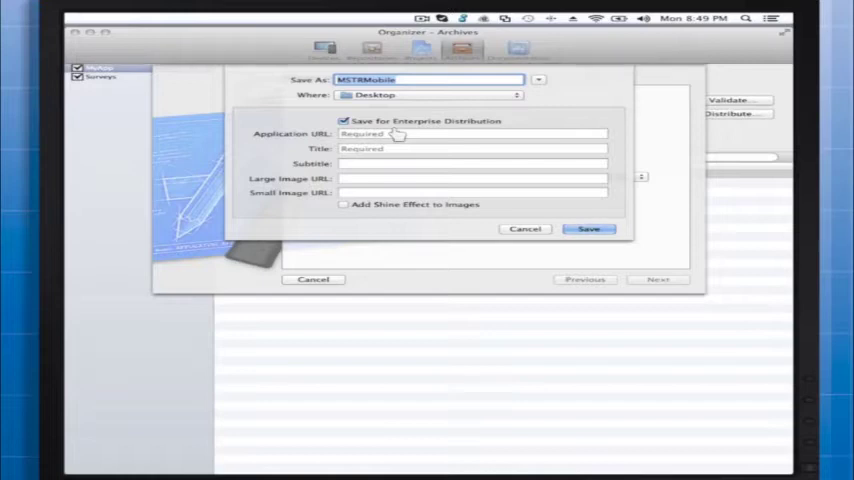
pyautogui.click(400, 134)
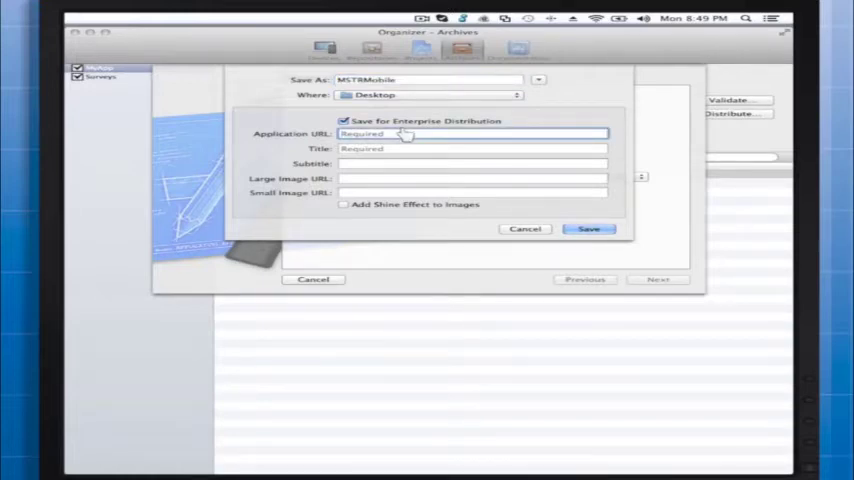
pyautogui.write('fakeurl.com')
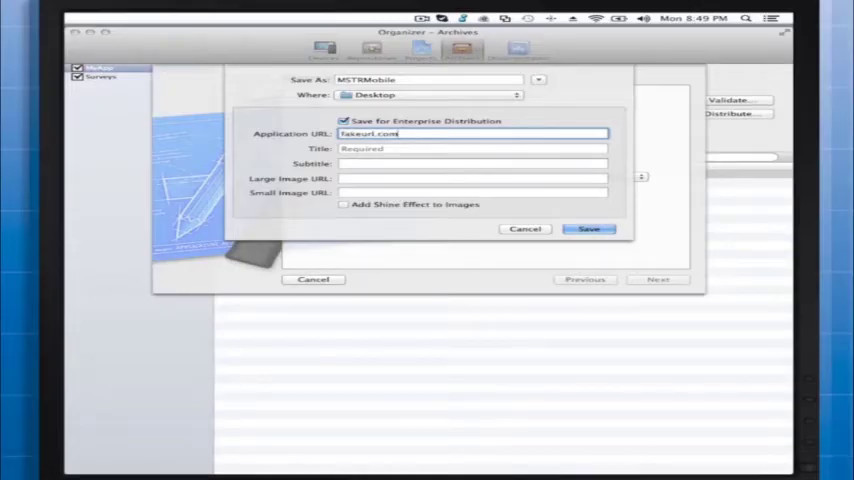
pyautogui.press('Tab')
pyautogui.write('My App')
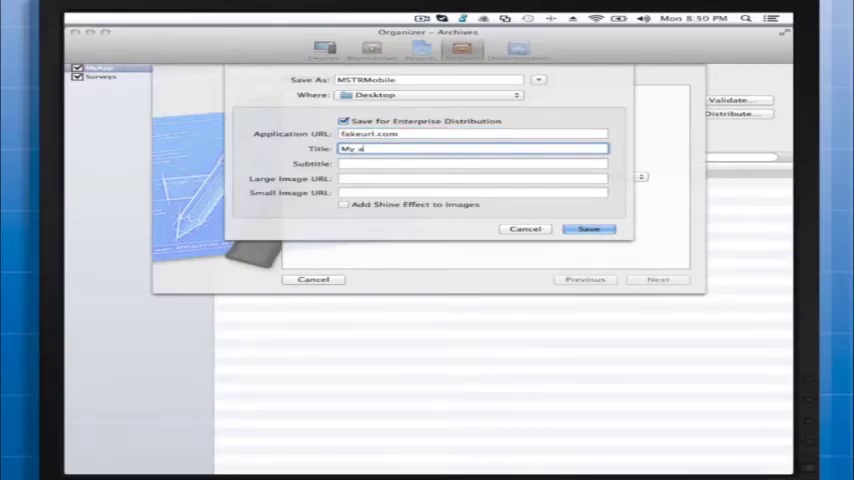
pyautogui.click(588, 229)
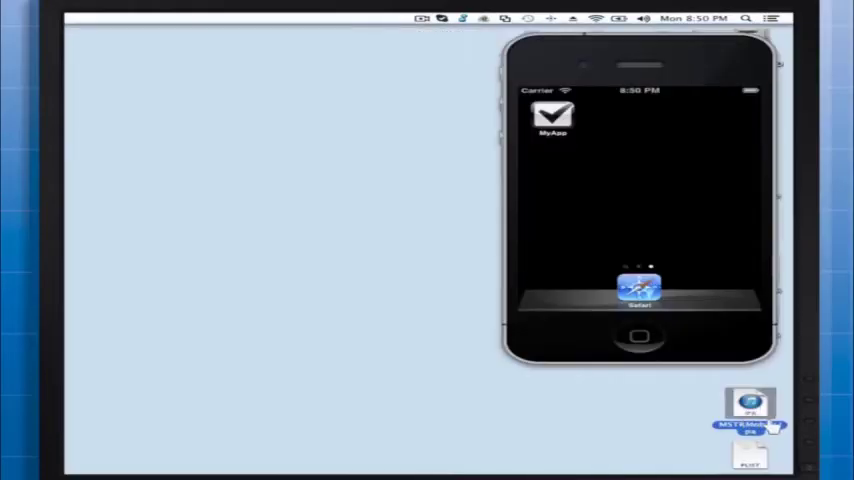
pyautogui.click(745, 460)
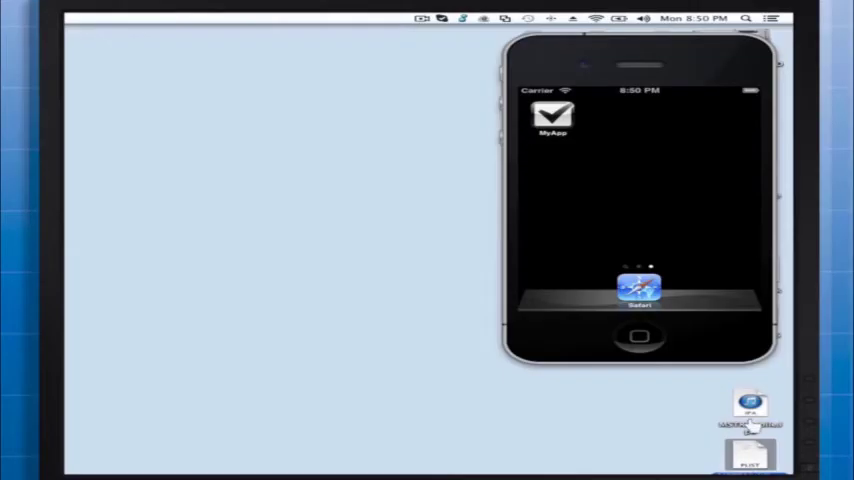
pyautogui.click(752, 405)
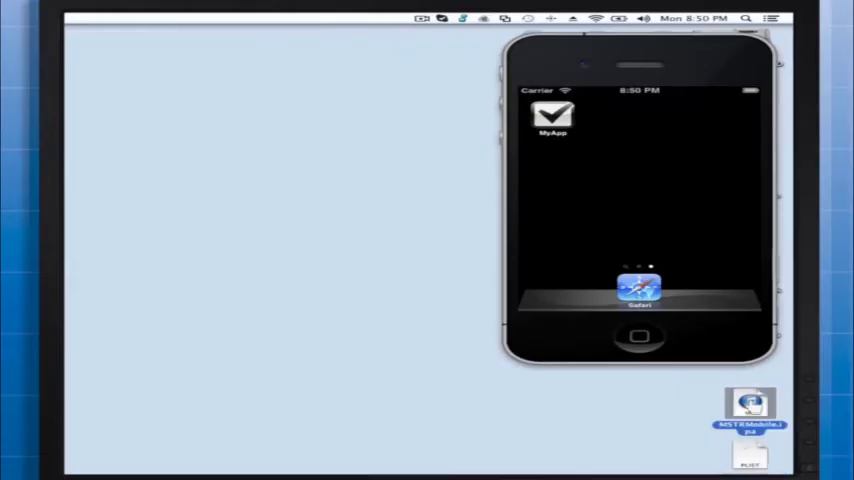